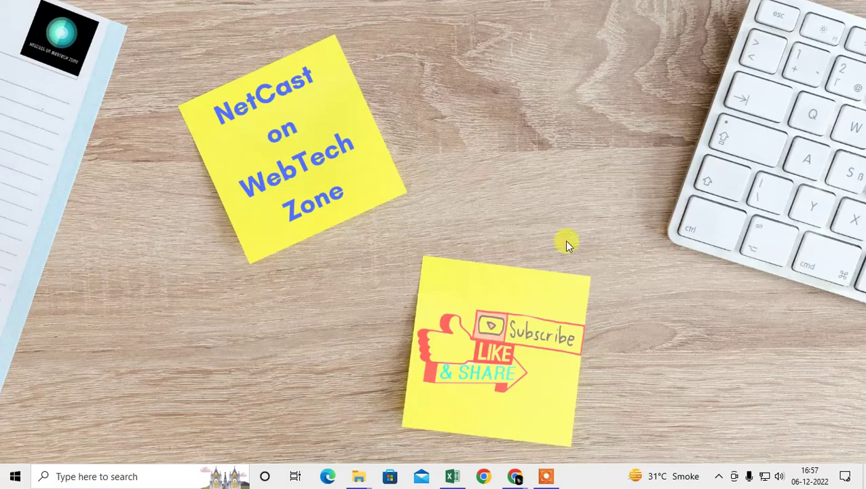
right_click(420, 70)
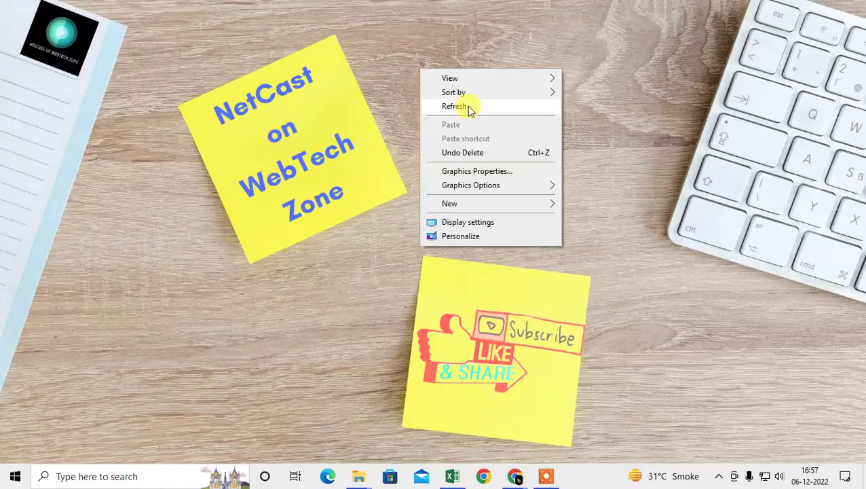
click(515, 104)
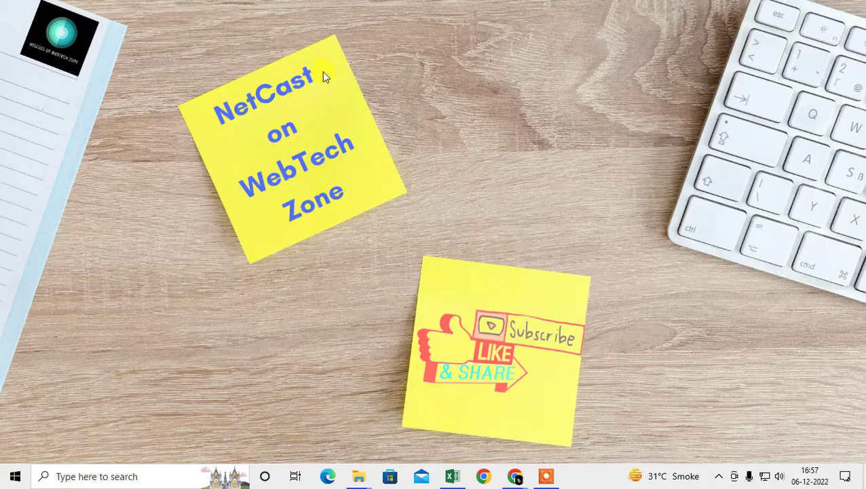
right_click(407, 53)
click(457, 90)
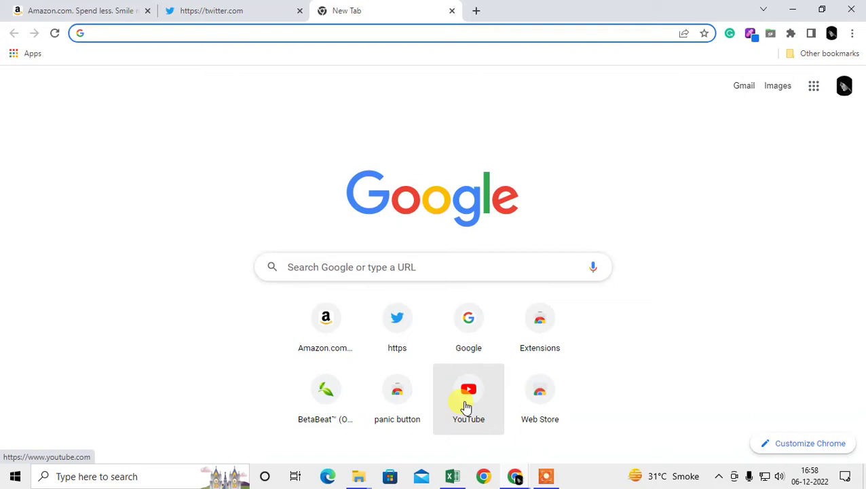
Close the spare tab and open the Facebook site in a fresh tab
click(465, 407)
click(452, 11)
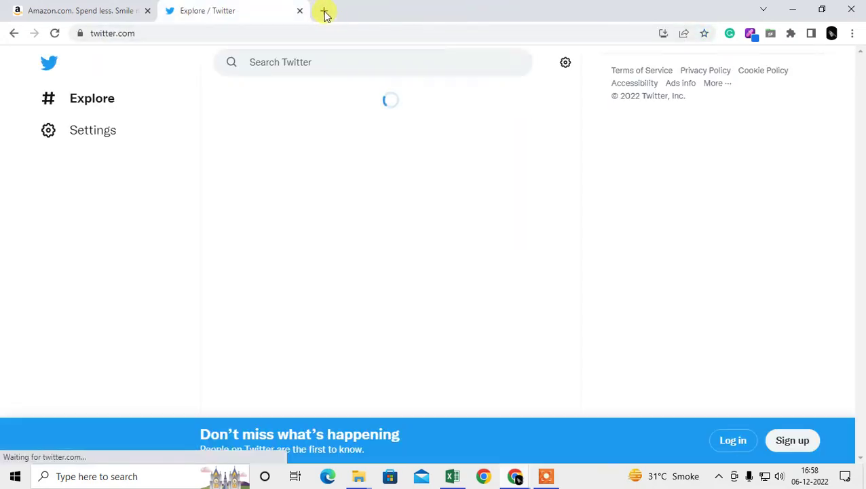
click(326, 11)
text(face)
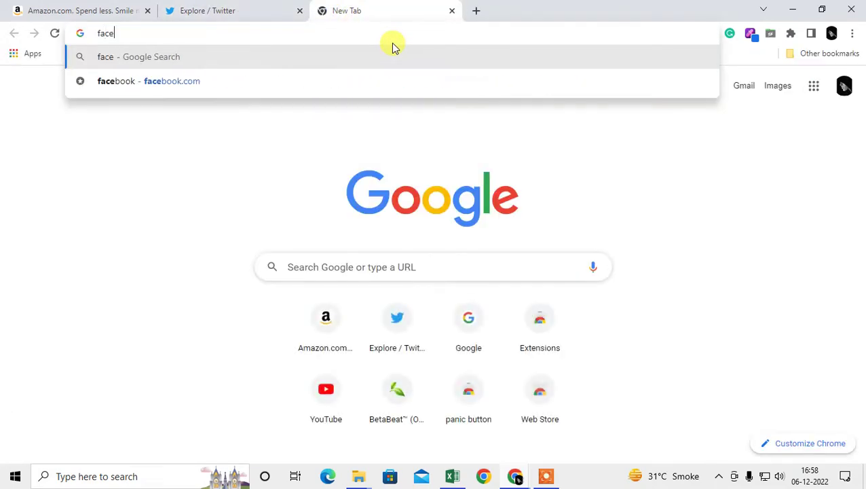
text(book.)
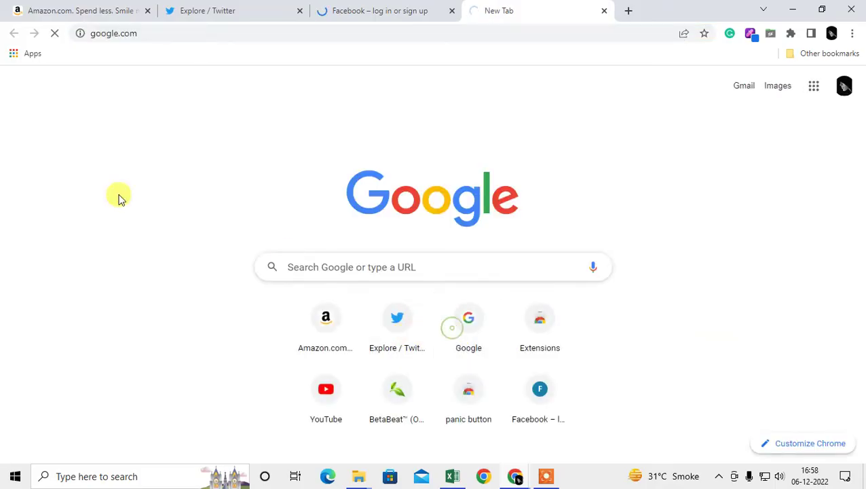
Look through the open Amazon, Twitter, Facebook and Google tabs, finishing on the Twitter page
click(60, 10)
click(440, 10)
click(536, 10)
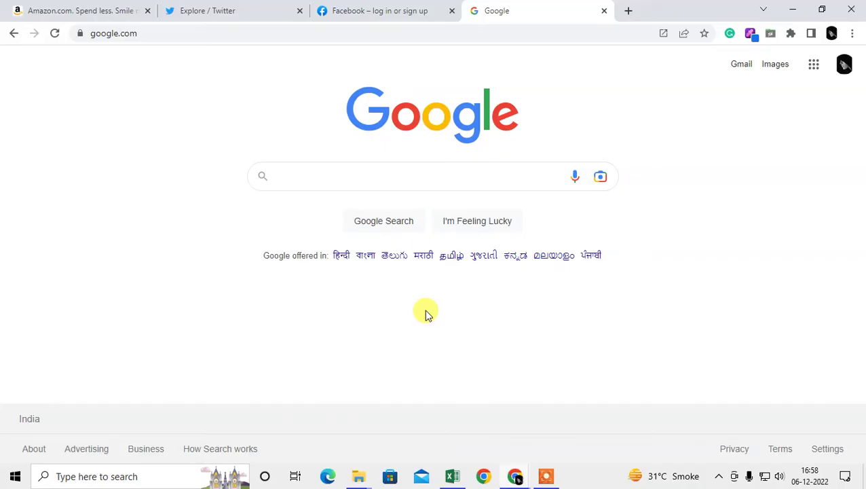
click(204, 9)
click(110, 8)
click(206, 7)
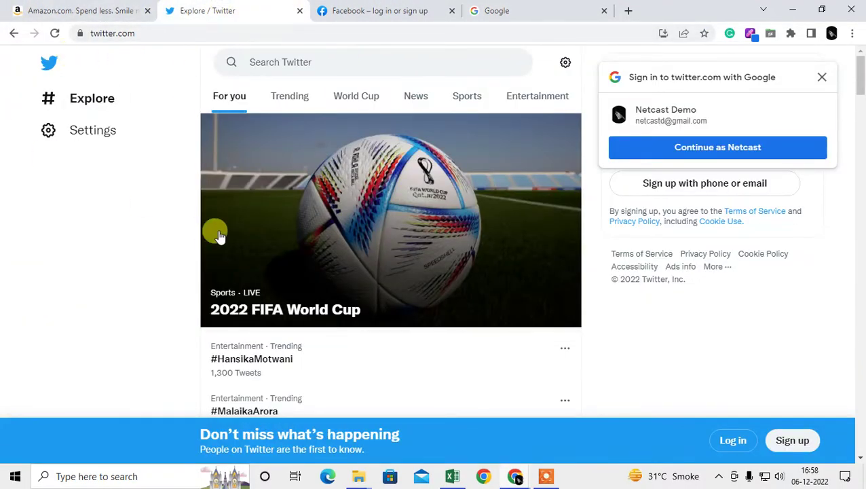
click(141, 8)
click(243, 5)
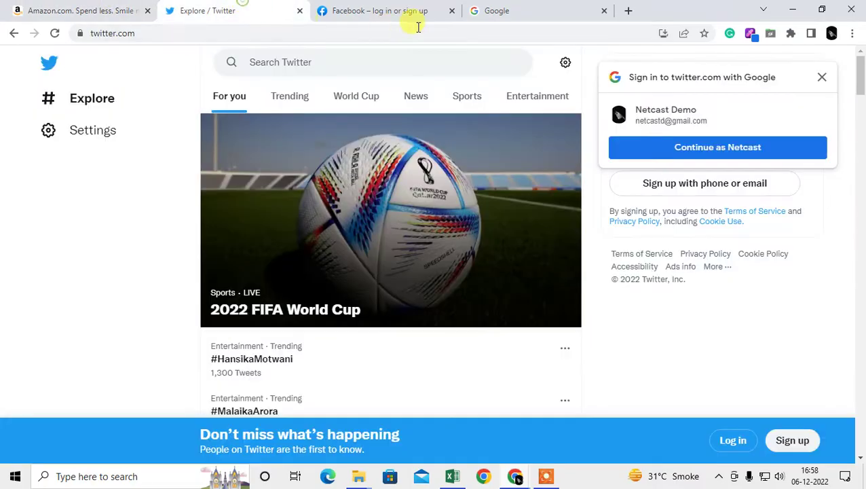
click(406, 8)
click(14, 7)
click(277, 10)
click(421, 11)
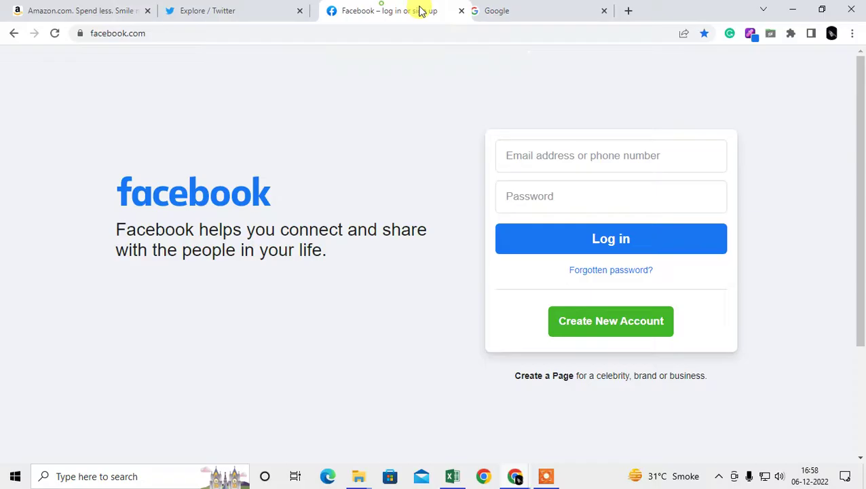
click(508, 14)
click(387, 9)
click(201, 12)
click(110, 10)
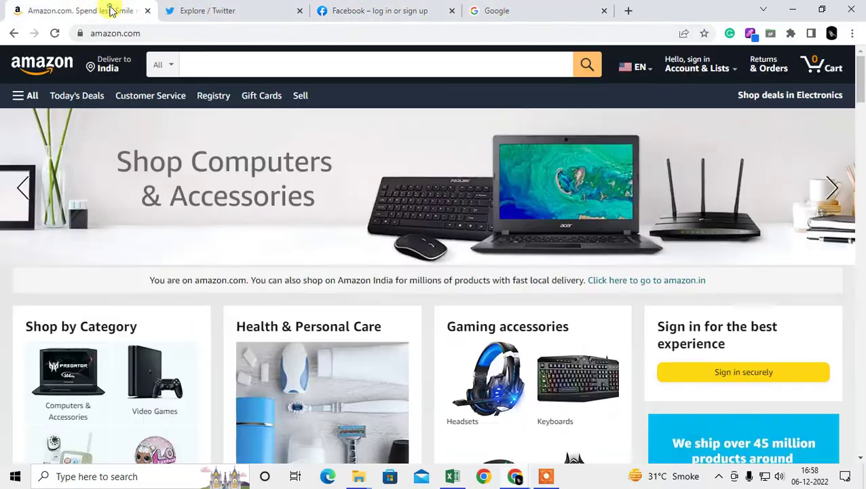
click(210, 11)
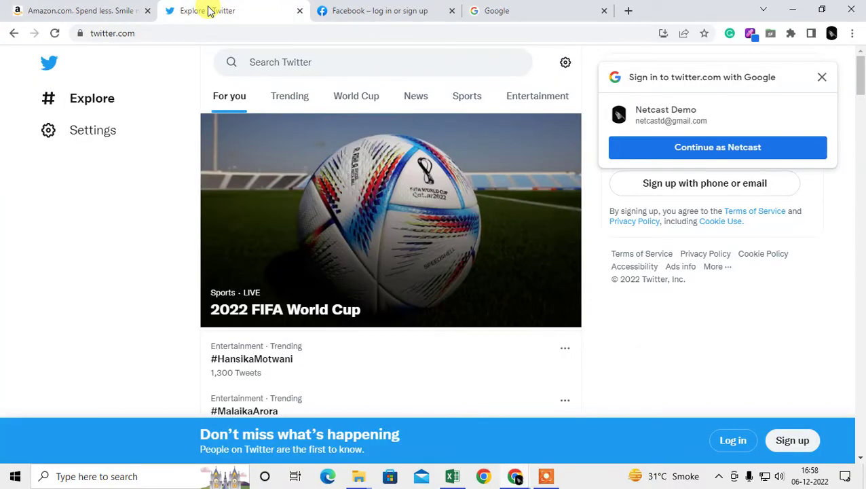
Show the Twitter page in full screen, dismiss its Google sign-in prompt and browse to the Who to follow section
key(F11)
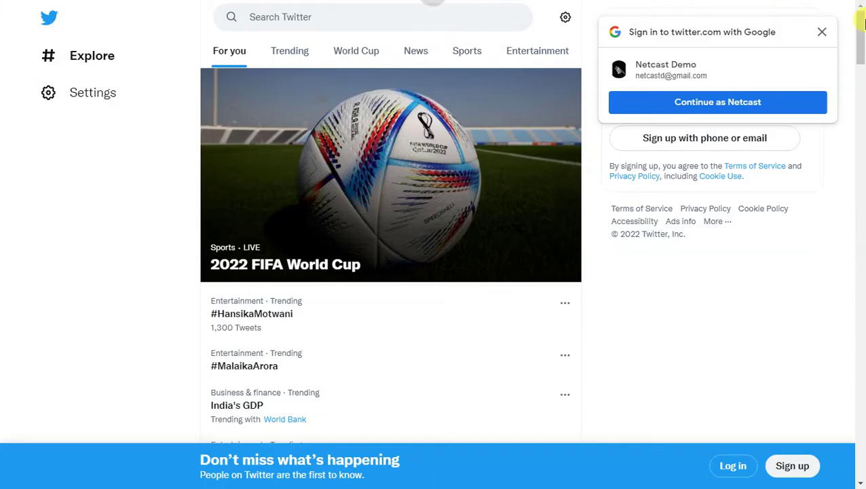
click(822, 32)
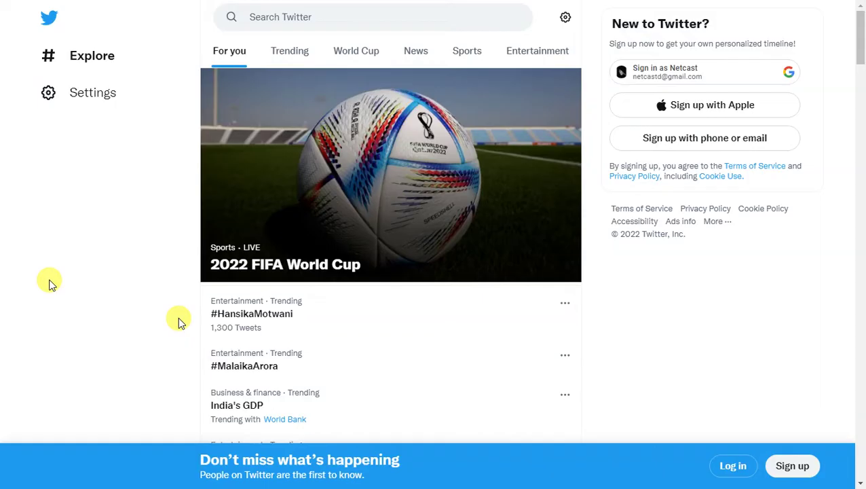
scroll(428, 272, down, 5)
scroll(421, 275, up, 5)
scroll(422, 278, down, 5)
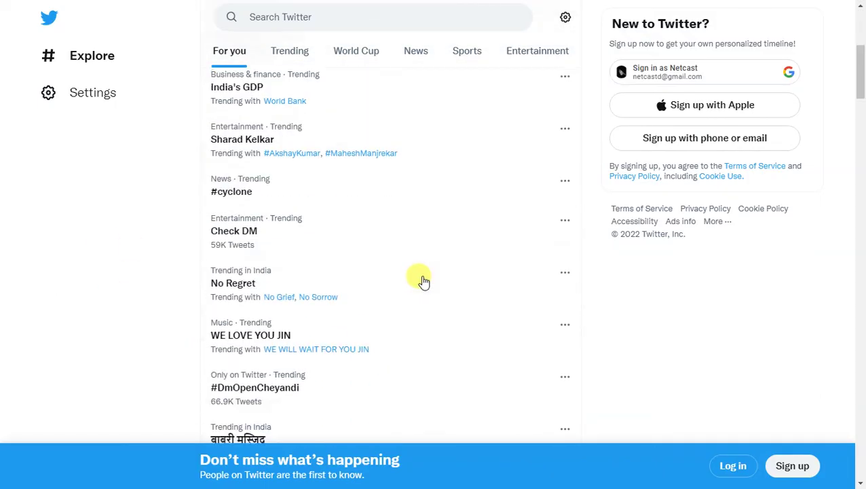
scroll(422, 281, down, 10)
scroll(426, 282, up, 8)
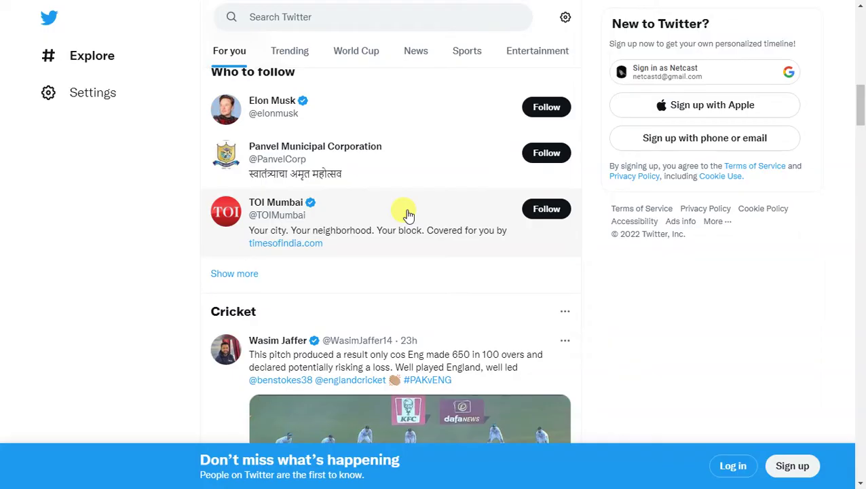
Cycle forwards and backwards through the open tabs while staying in full screen, finishing on the Google page
key(ctrl+Page_Down)
key(ctrl+Page_Up)
key(ctrl+Page_Up)
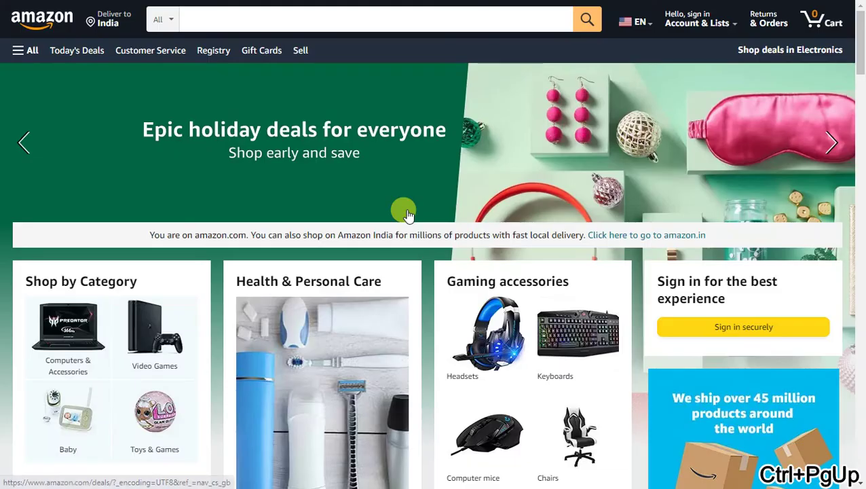
key(ctrl+Page_Up)
key(ctrl+Page_Down)
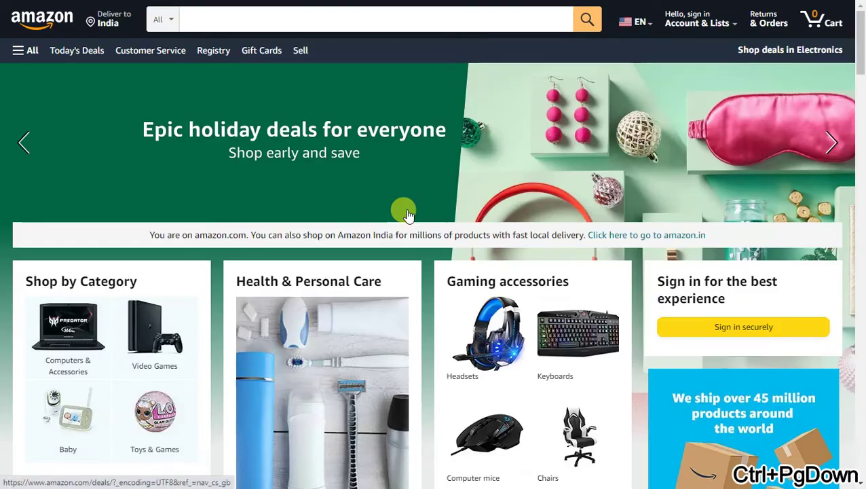
key(ctrl+Page_Down)
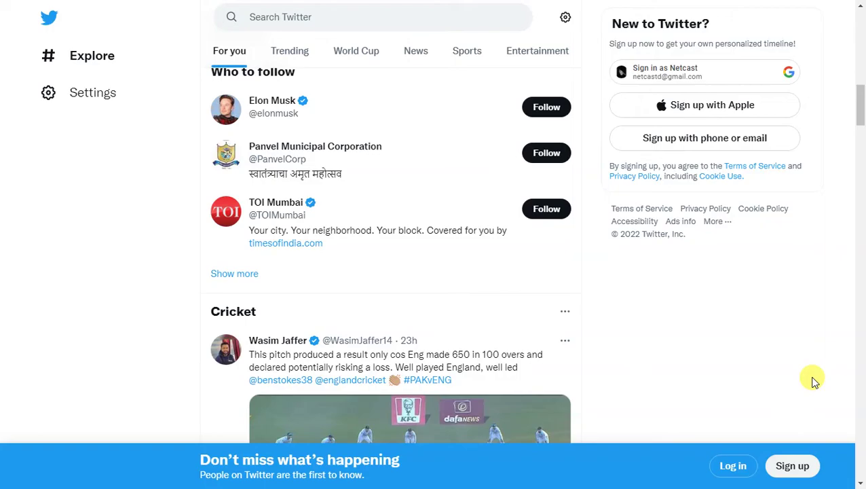
key(ctrl+Page_Down)
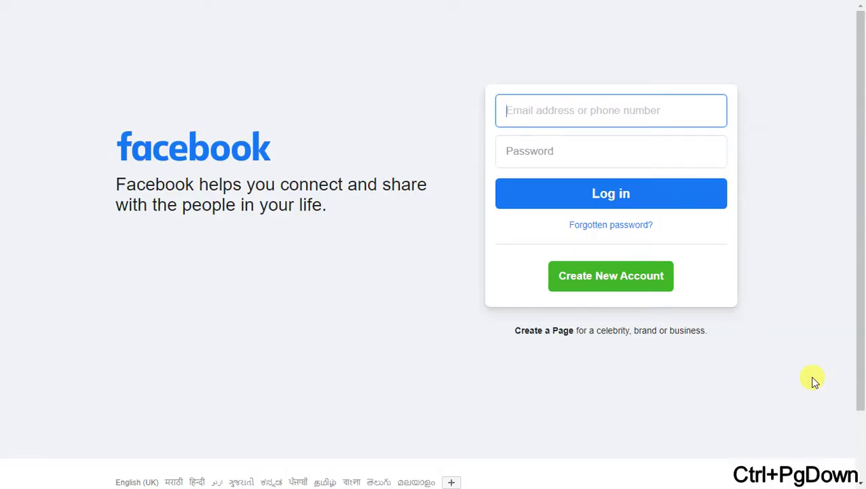
key(ctrl+Page_Down)
key(ctrl+Page_Up)
key(ctrl+Page_Up)
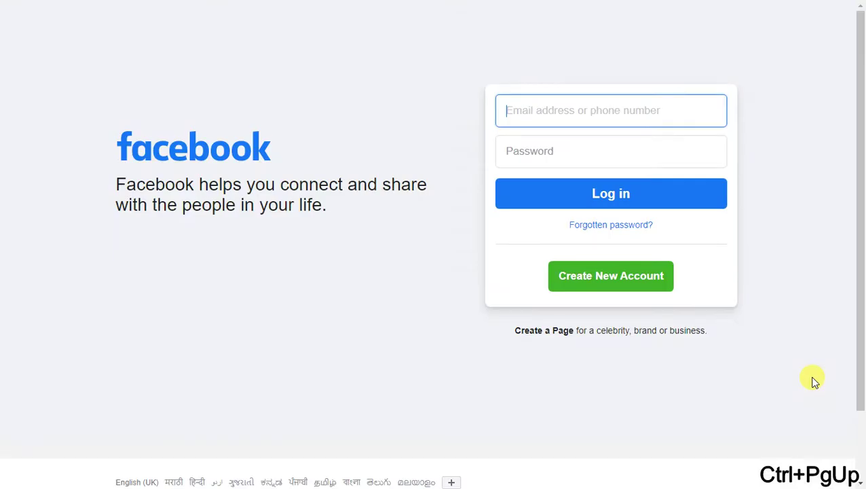
key(ctrl+Page_Down)
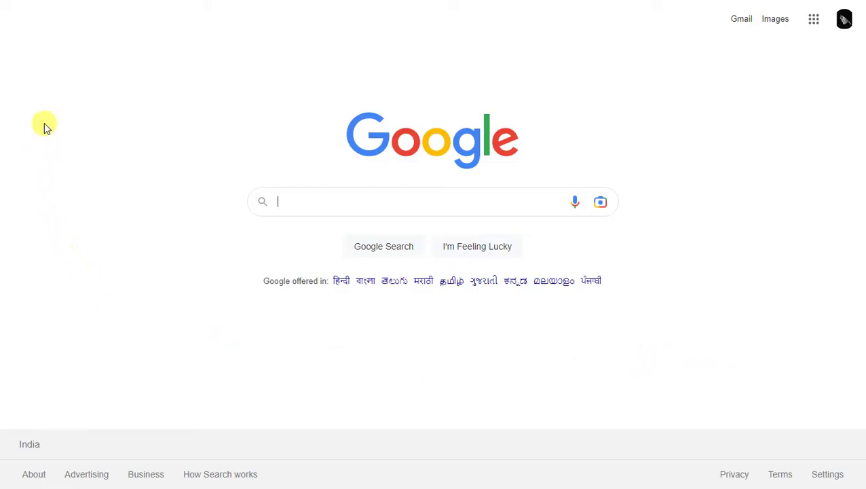
Exit full screen mode from the Google page
mouse_move(439, 23)
mouse_move(513, 4)
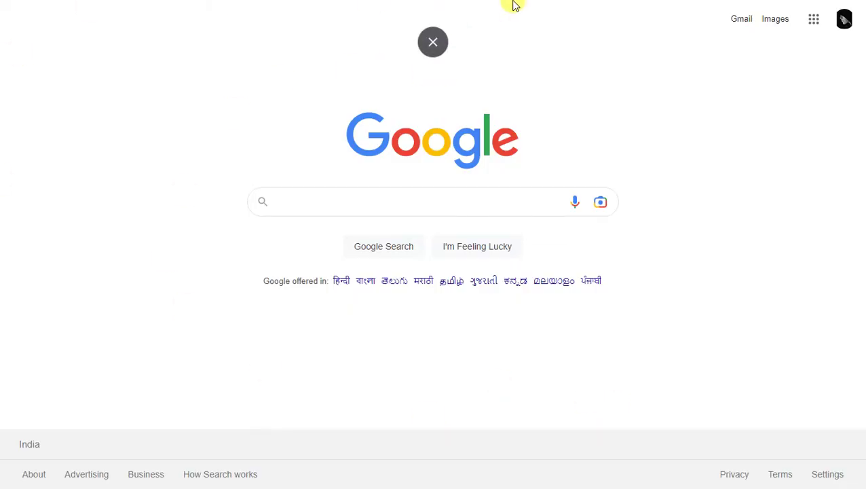
click(435, 45)
Switch repeatedly among the Amazon, Twitter, Facebook and Google tabs in the normal window, finishing on Google
key(ctrl+shift+Tab)
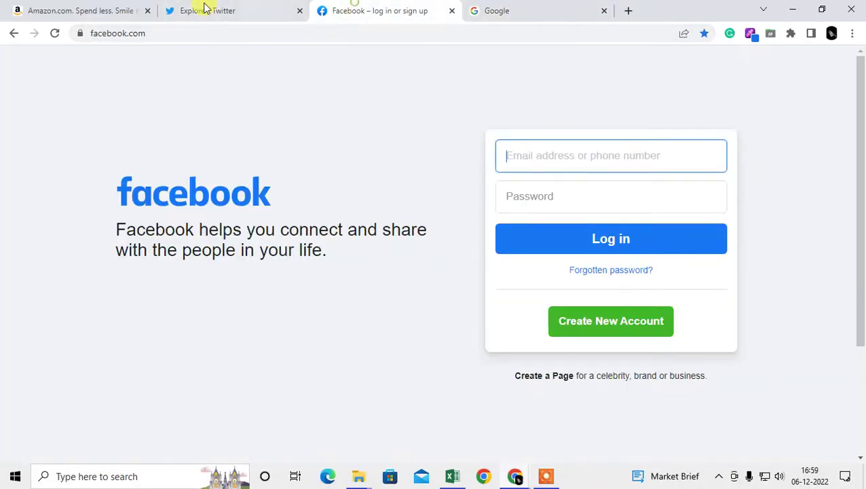
key(ctrl+shift+Tab)
click(31, 6)
click(235, 8)
click(383, 9)
click(243, 10)
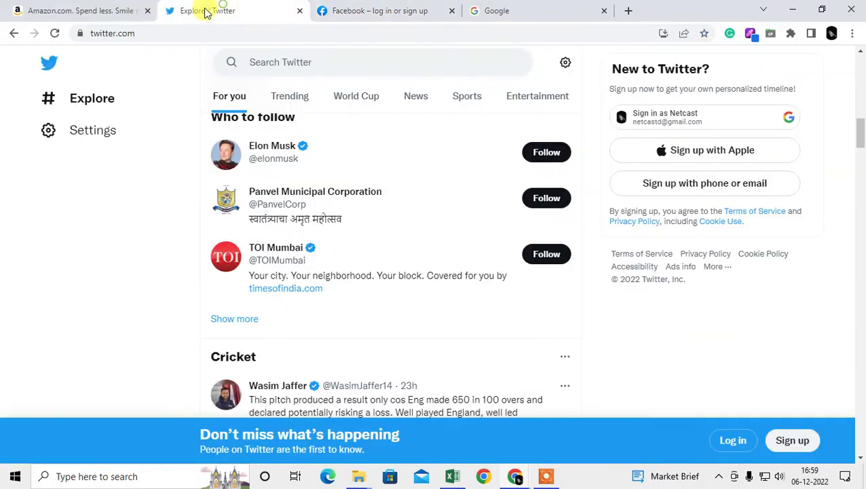
click(82, 11)
click(223, 9)
click(523, 14)
click(217, 10)
click(126, 10)
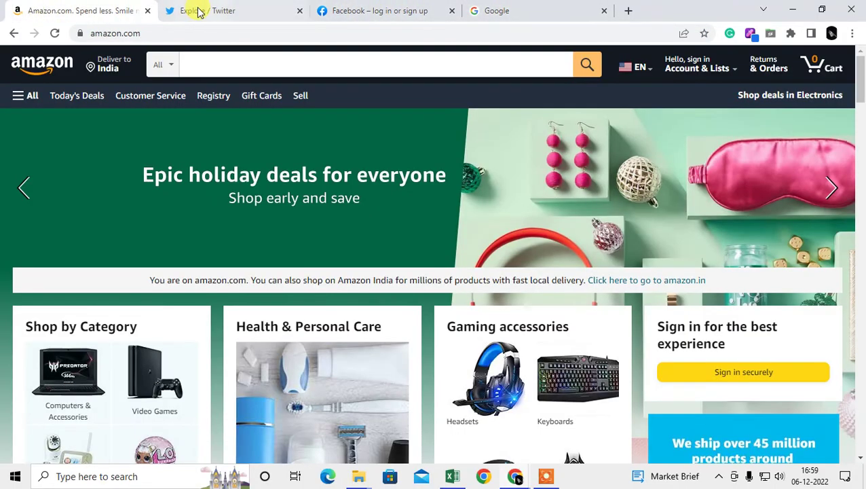
click(197, 9)
click(100, 10)
click(257, 9)
click(377, 11)
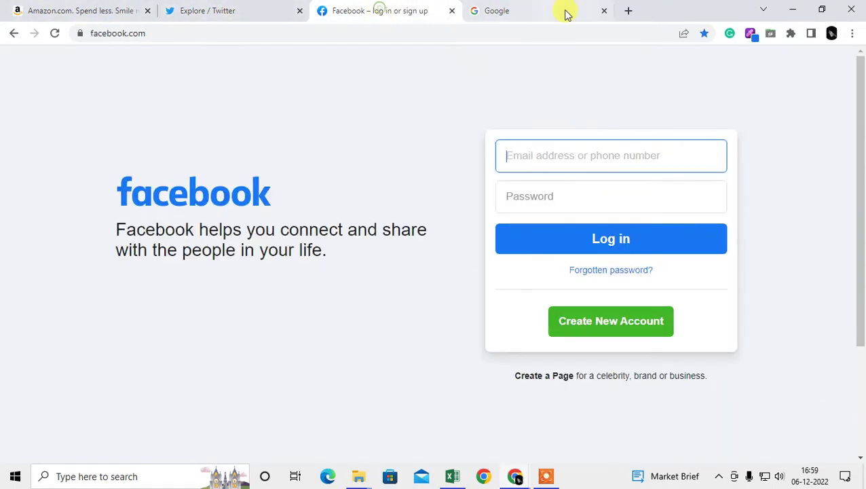
click(246, 9)
click(394, 11)
click(475, 10)
click(220, 10)
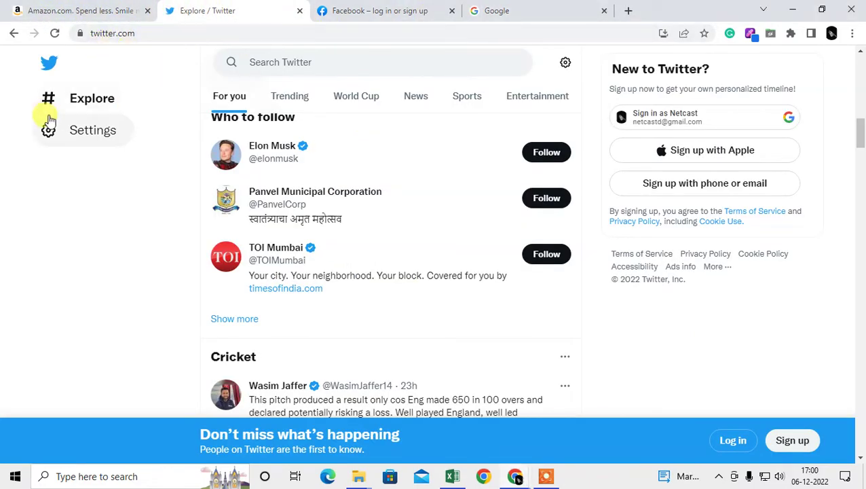
click(420, 13)
click(522, 10)
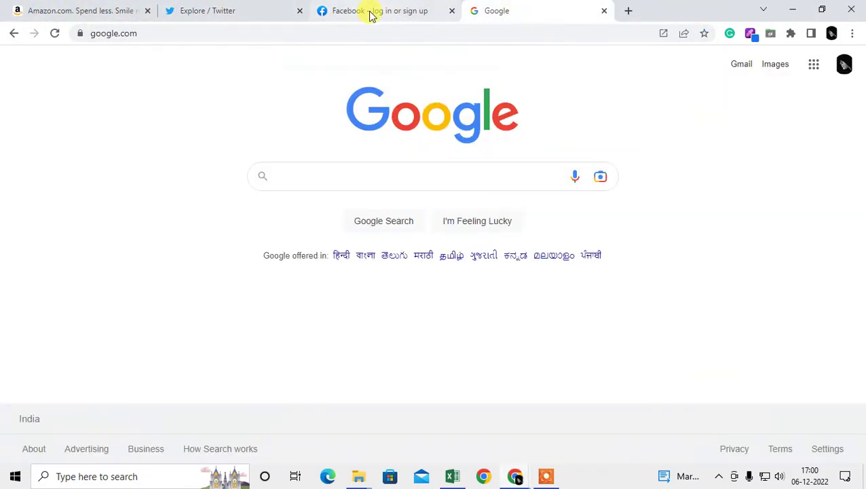
Pin the Twitter, Amazon, Facebook and Google tabs, starting with Twitter
click(221, 11)
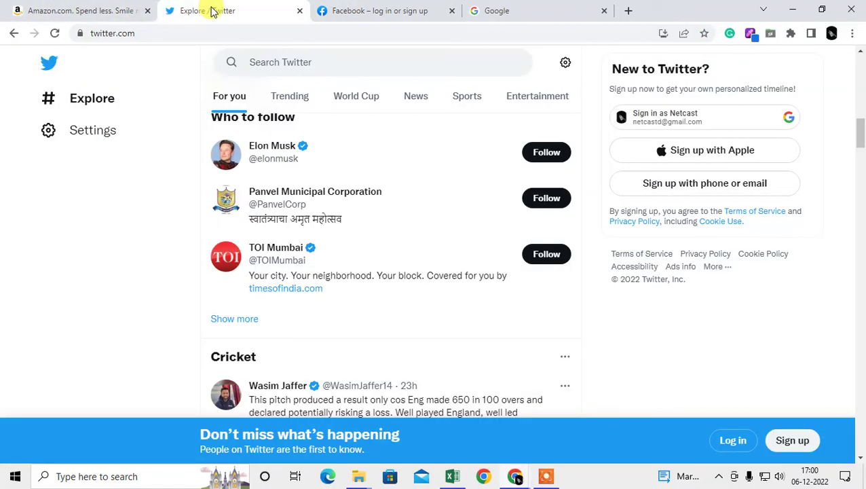
right_click(248, 9)
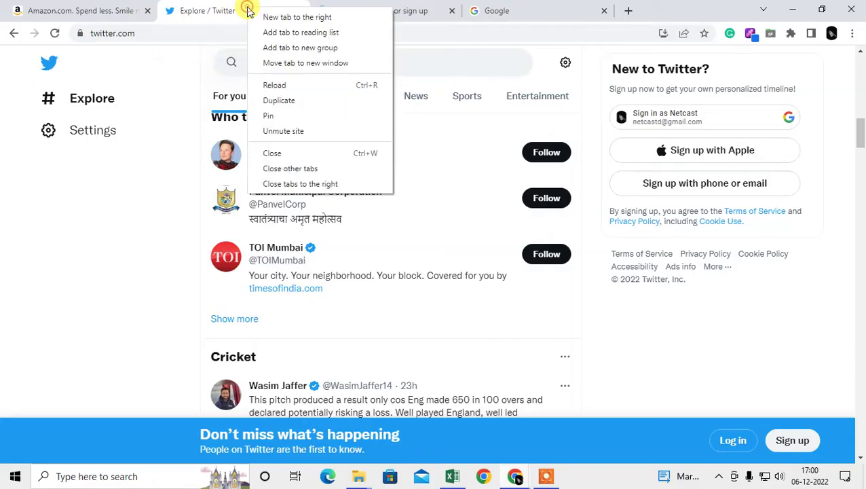
click(283, 114)
right_click(102, 11)
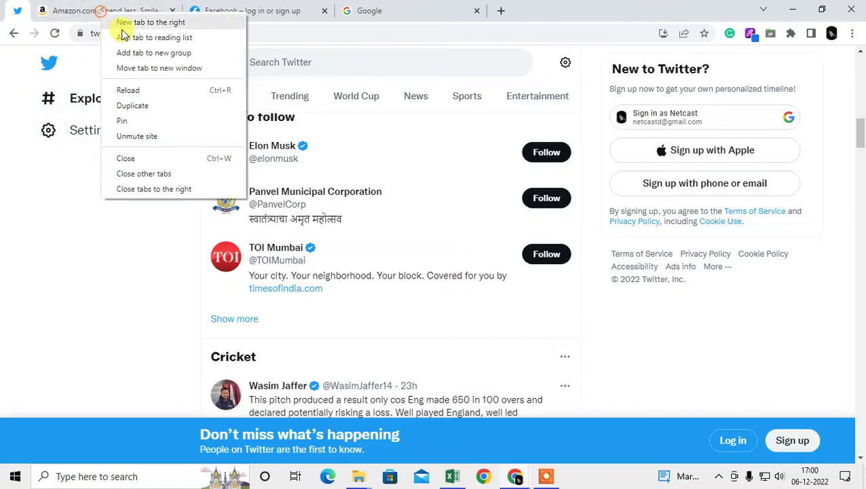
click(140, 125)
right_click(117, 13)
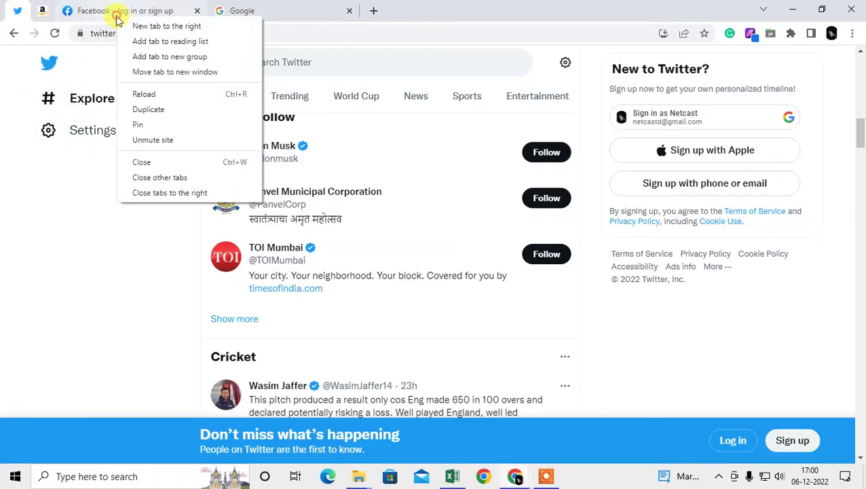
click(163, 124)
right_click(161, 11)
click(190, 112)
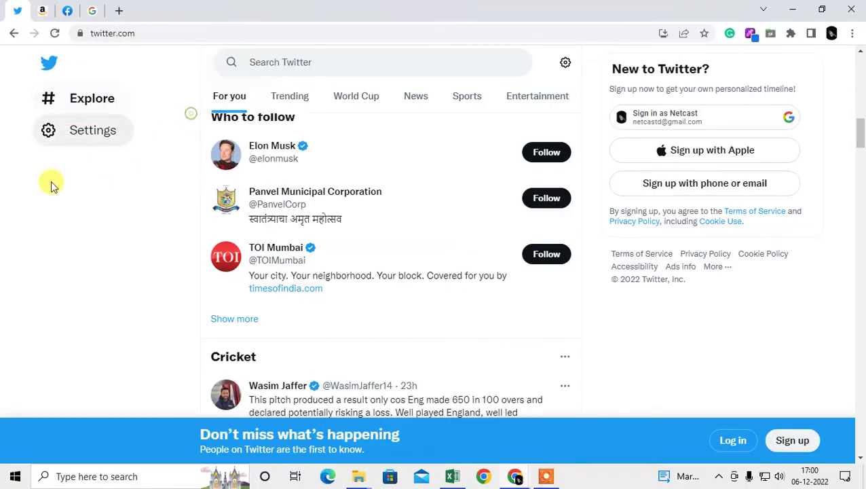
Switch back and forth among the pinned Twitter, Amazon, Facebook and Google tabs, finishing on Amazon
click(43, 13)
click(68, 11)
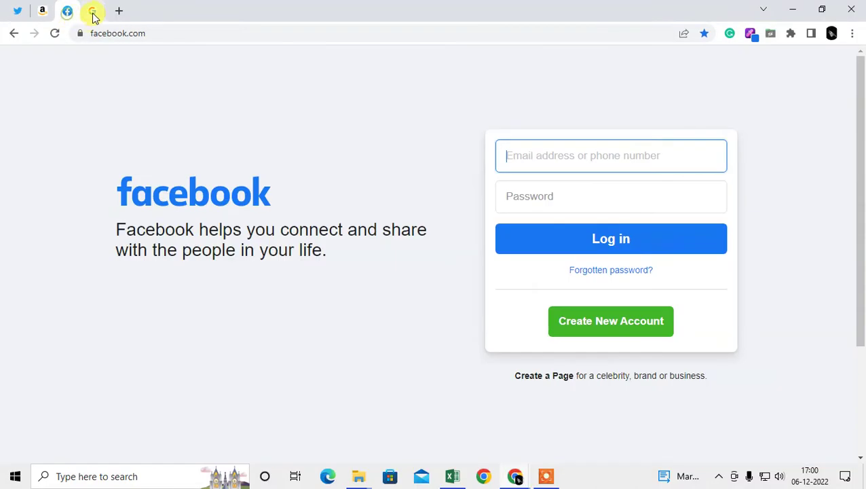
click(92, 12)
click(67, 15)
click(42, 12)
click(17, 12)
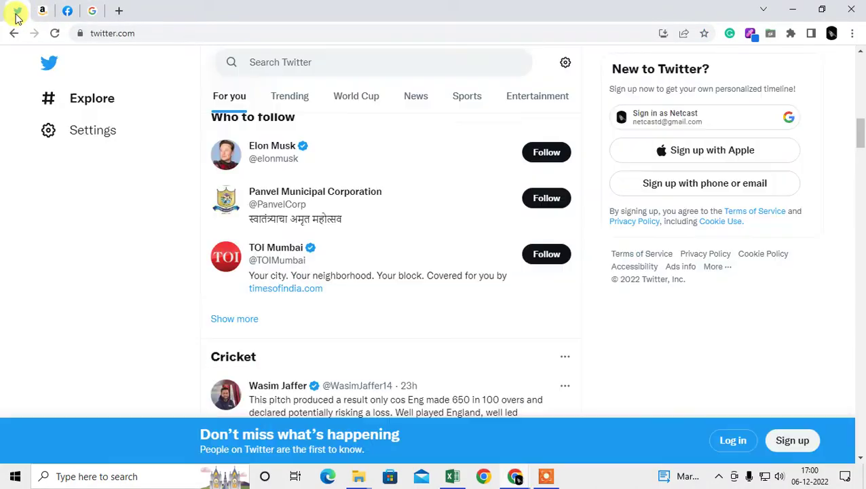
click(42, 13)
click(66, 15)
click(90, 12)
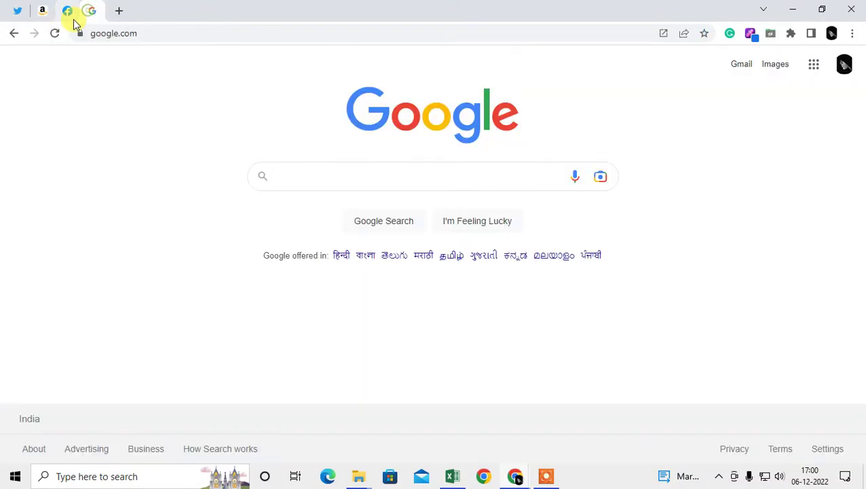
click(66, 14)
click(90, 12)
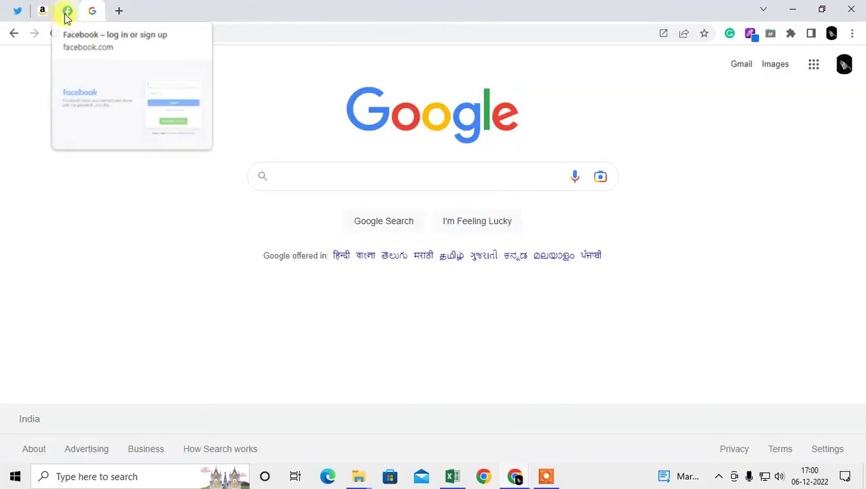
click(66, 14)
click(43, 13)
click(17, 12)
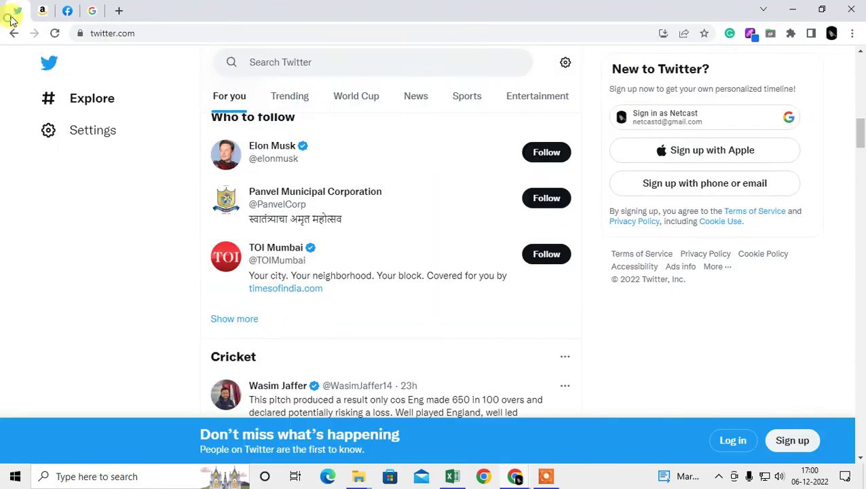
click(42, 12)
Unpin the Google, Facebook and Amazon tabs, leaving Twitter pinned
right_click(93, 14)
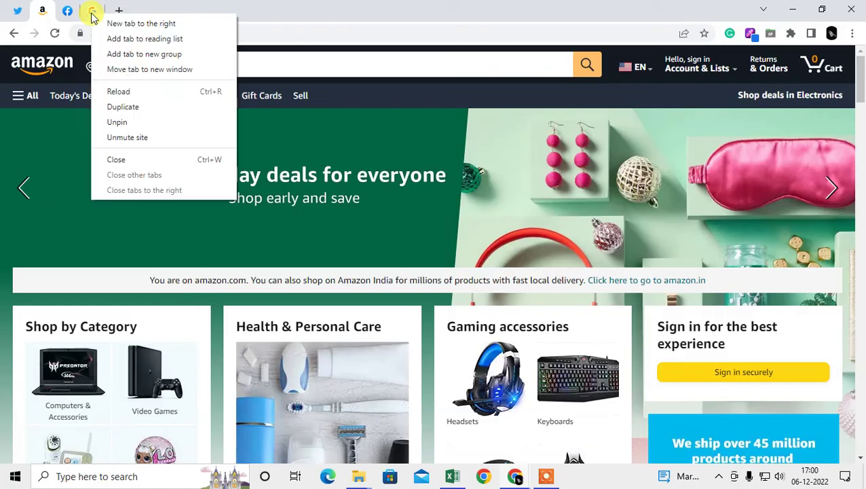
click(129, 126)
right_click(69, 11)
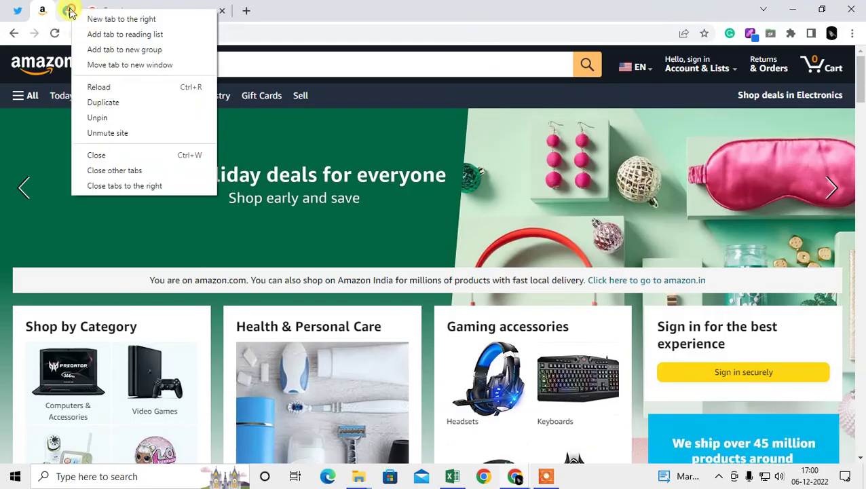
click(105, 121)
right_click(41, 10)
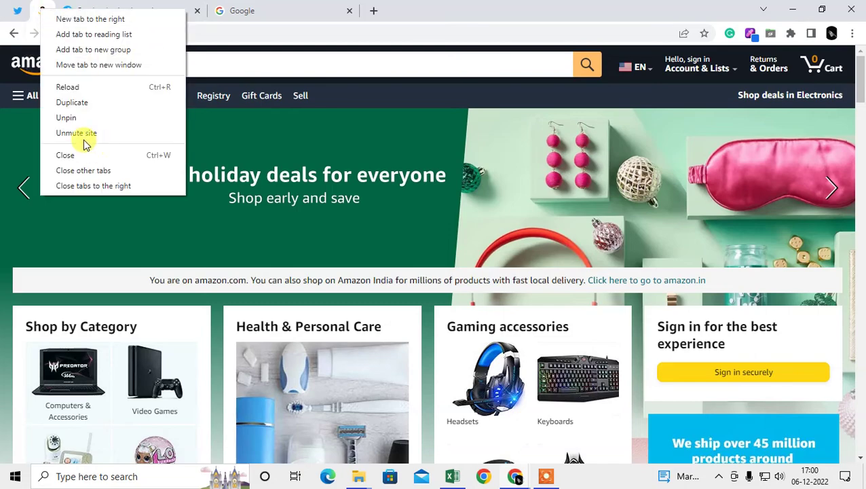
click(76, 119)
Switch among the unpinned Facebook, Amazon and Google tabs, finishing on the Facebook login page
click(223, 11)
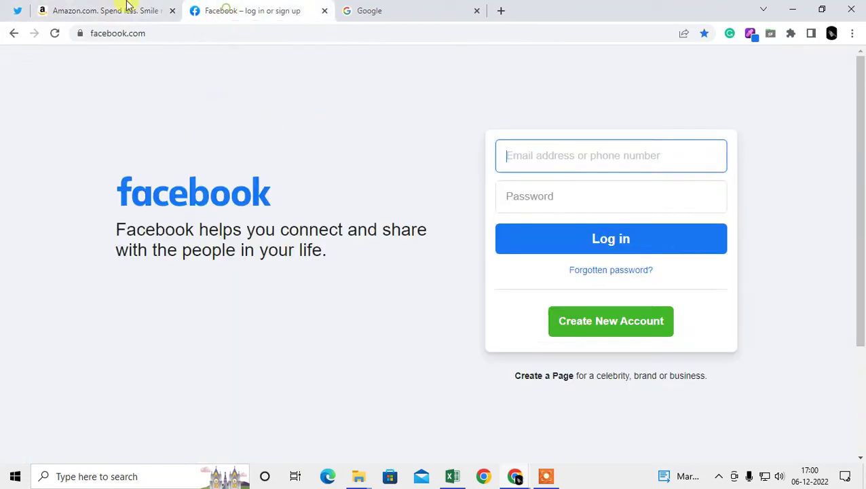
click(102, 10)
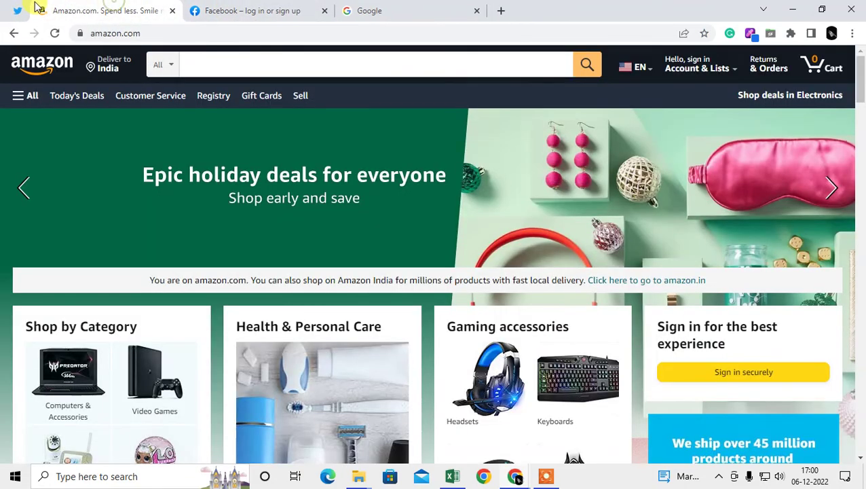
click(370, 12)
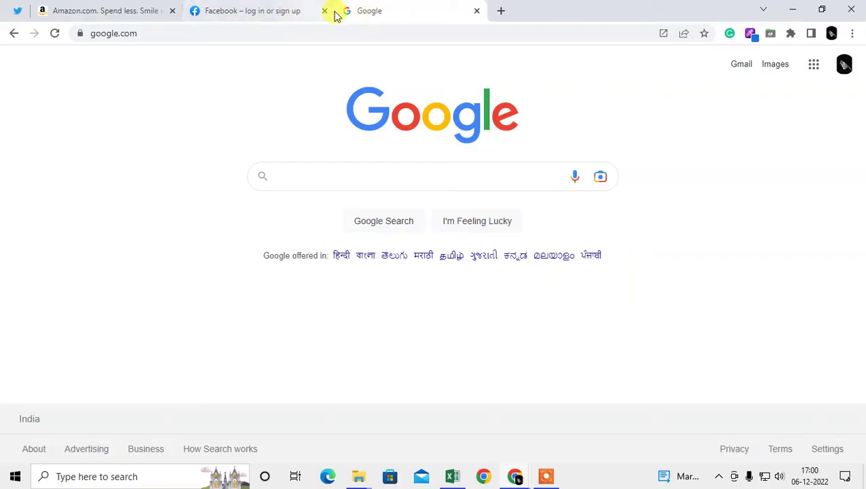
click(241, 9)
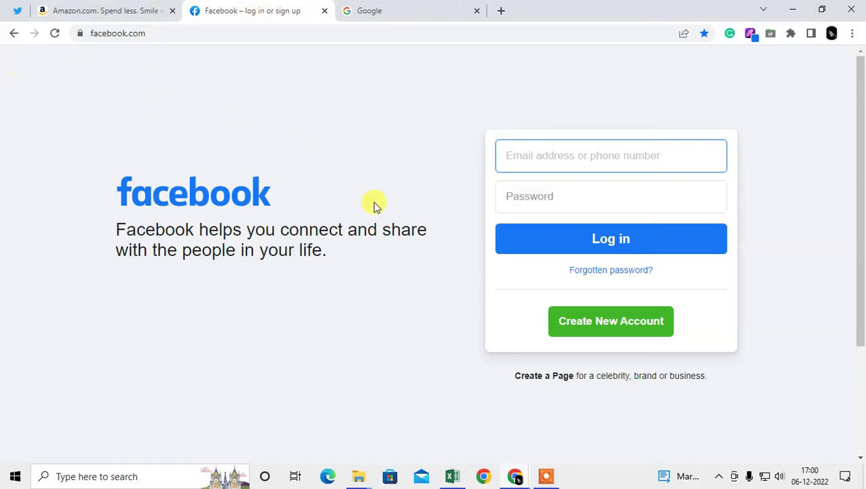
Create a shortcut named Facebook for the current page with Open as window enabled, and maximize the new standalone window
click(855, 36)
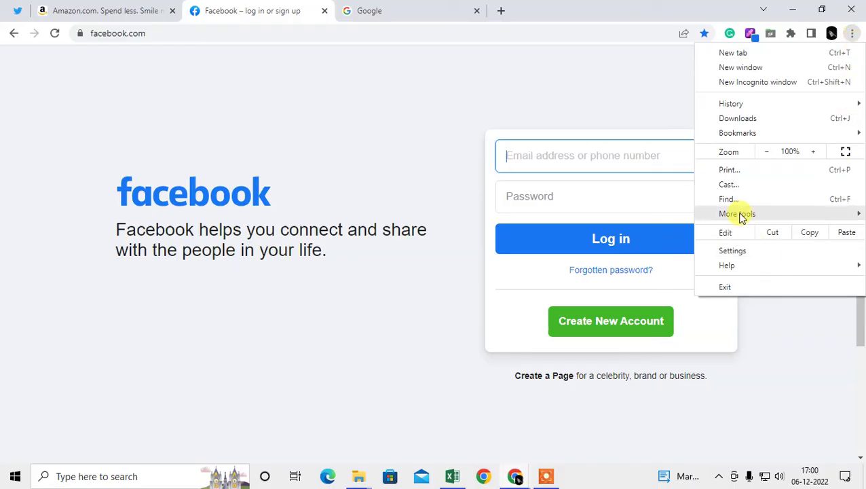
mouse_move(741, 216)
click(581, 229)
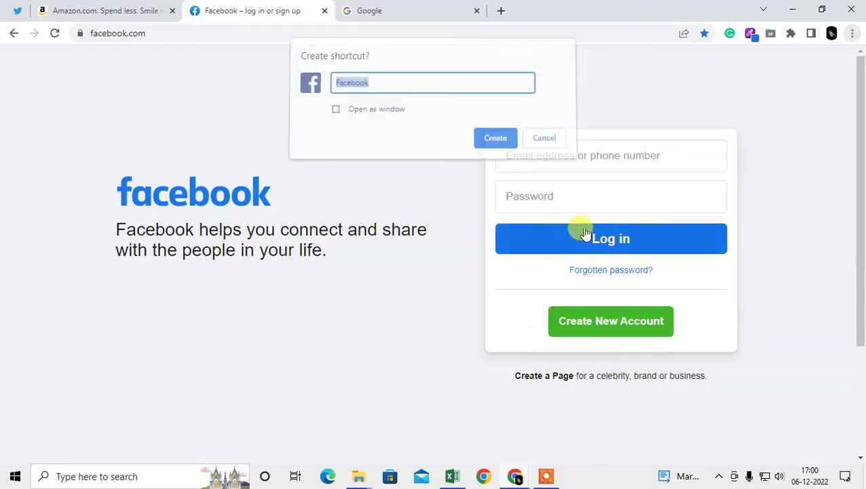
click(337, 114)
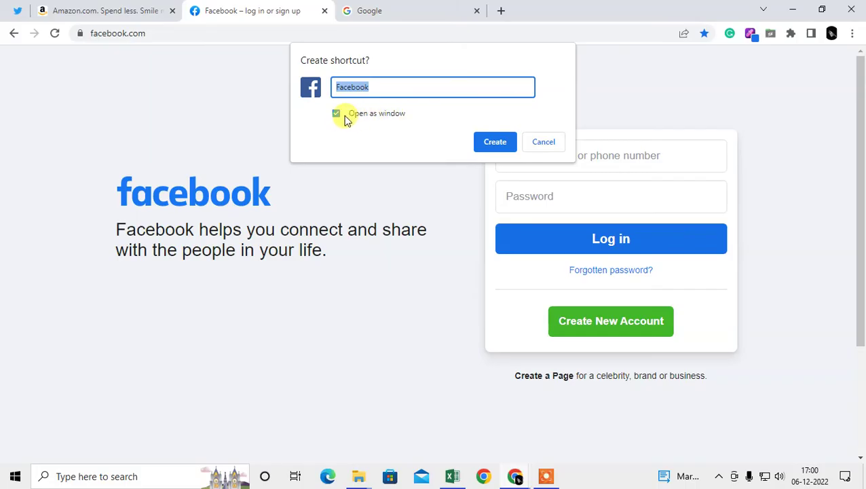
click(483, 148)
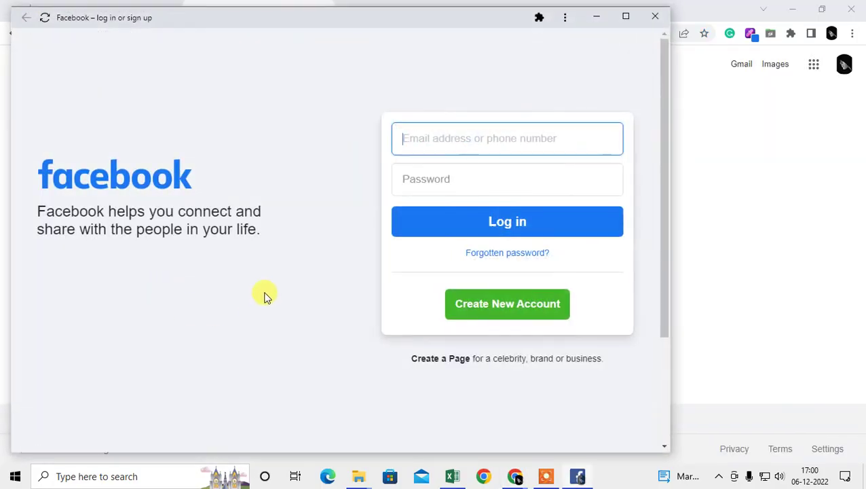
click(624, 15)
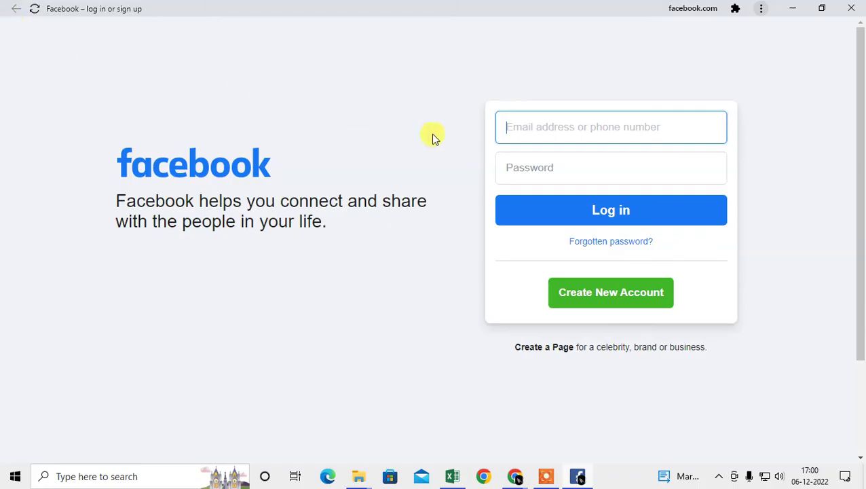
Reload the page in the standalone Facebook window and close that window
click(34, 10)
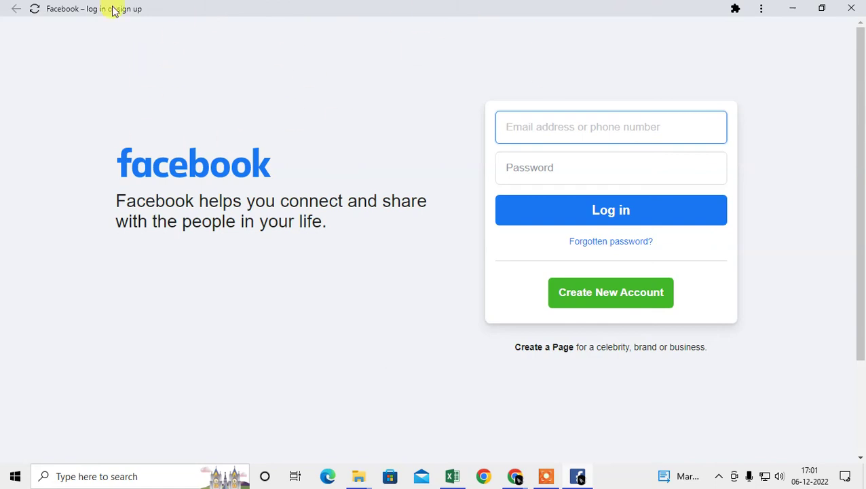
click(852, 8)
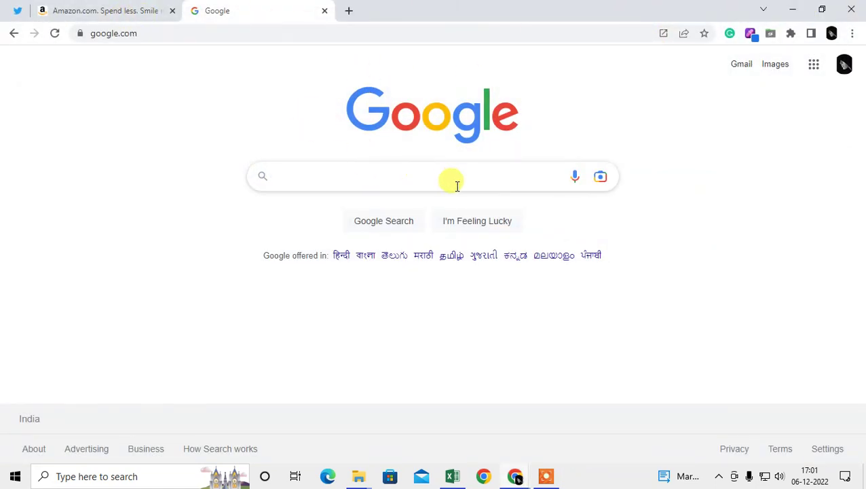
Show the desktop and bring the browser window with the Google page back to the front
key(super+d)
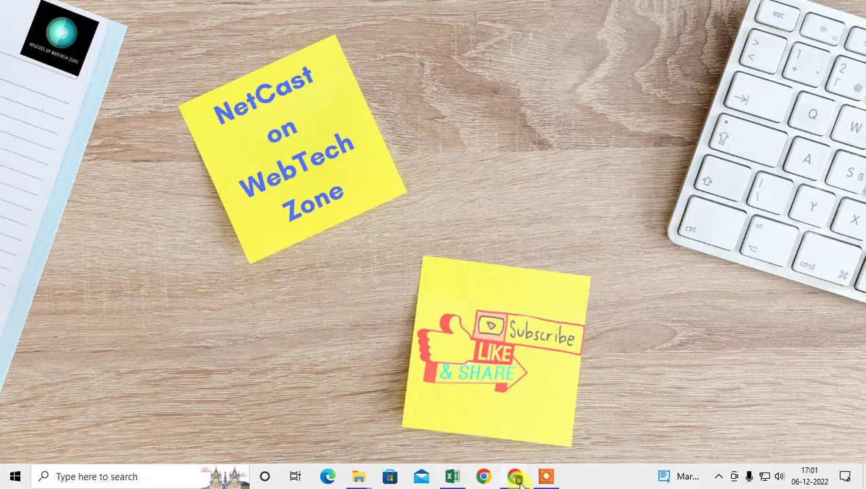
mouse_move(516, 476)
click(490, 435)
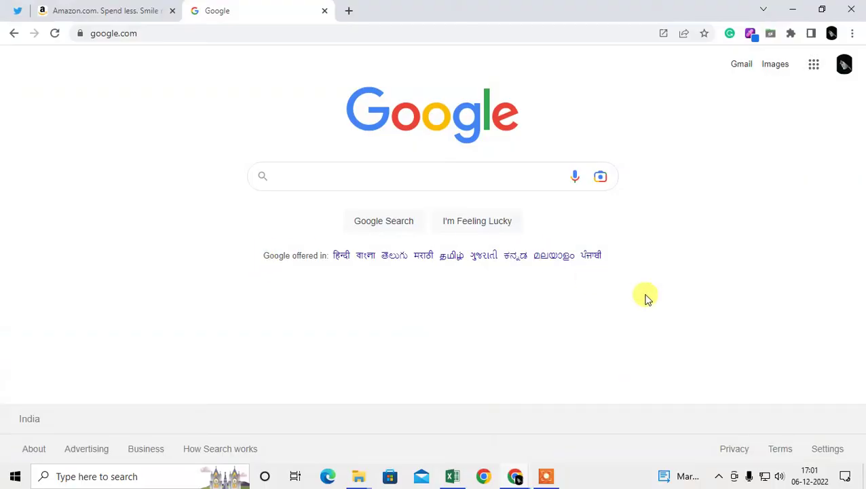